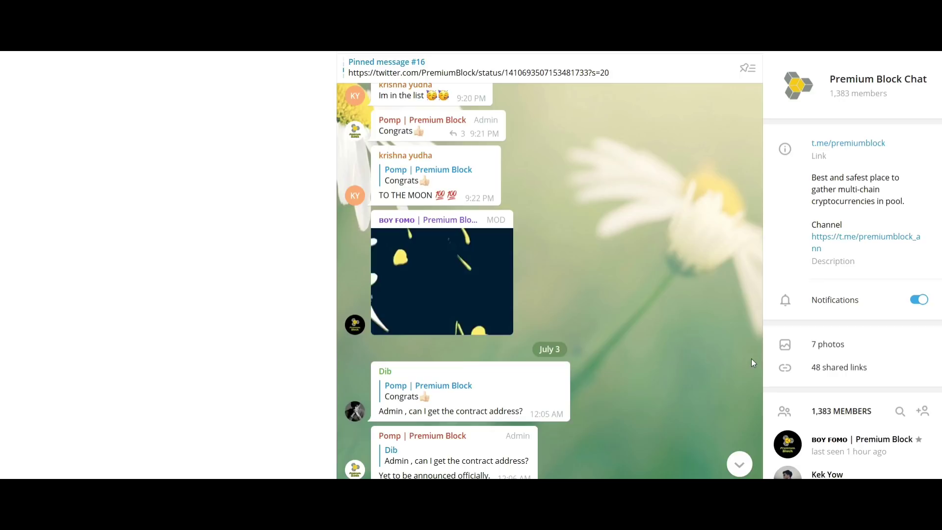
scroll(743, 347, down, 3)
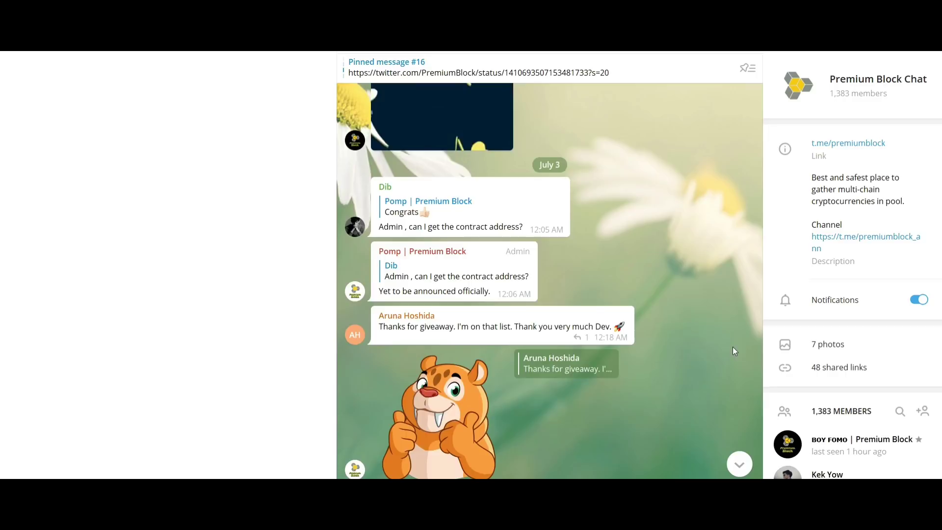
scroll(732, 346, down, 1)
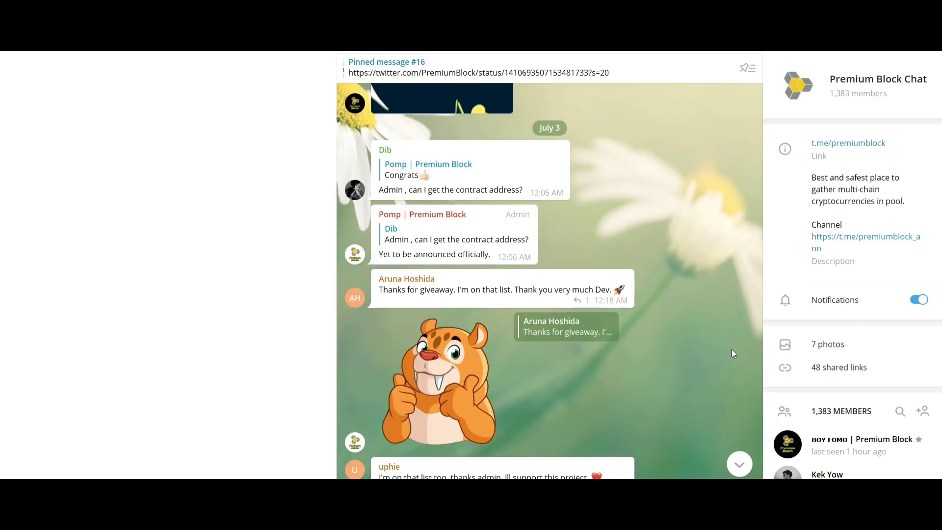
scroll(730, 354, down, 1)
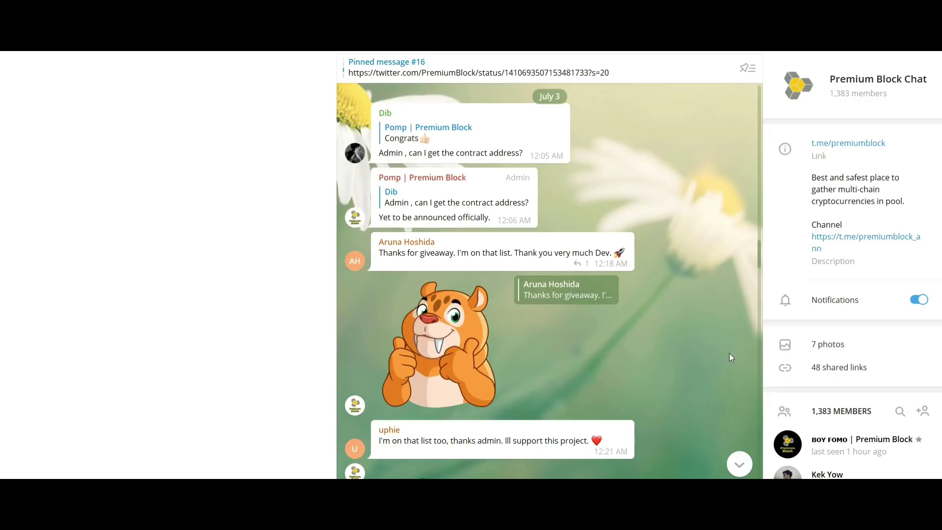
scroll(728, 354, down, 1)
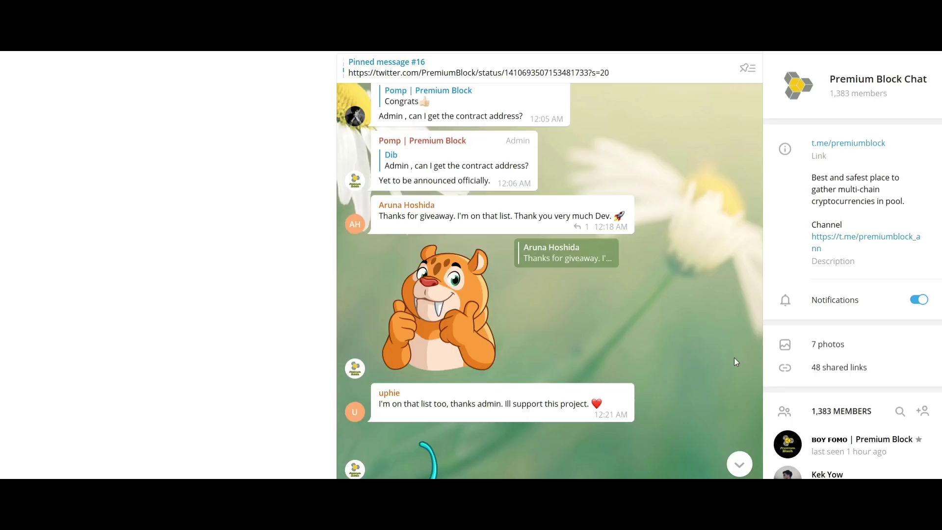
scroll(733, 361, down, 1)
scroll(736, 315, down, 2)
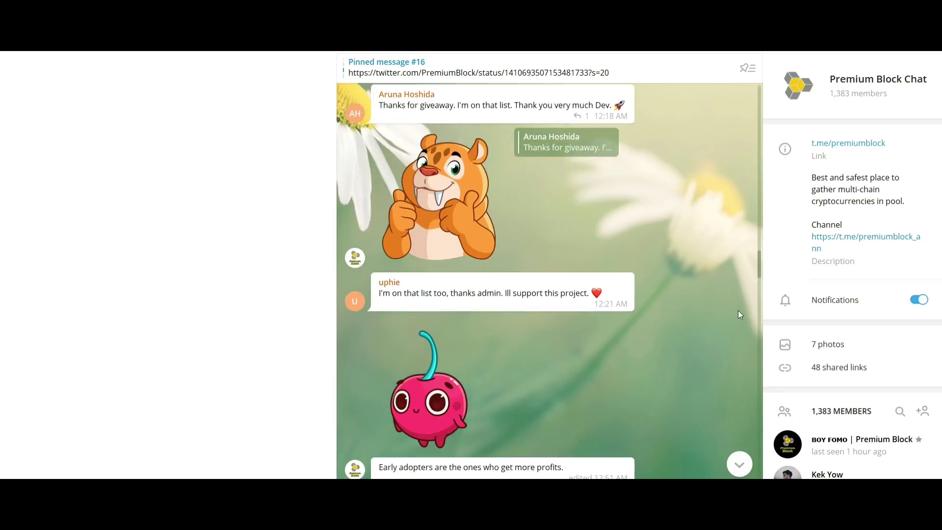
scroll(738, 310, down, 2)
scroll(741, 311, down, 1)
scroll(742, 313, down, 1)
scroll(741, 312, down, 2)
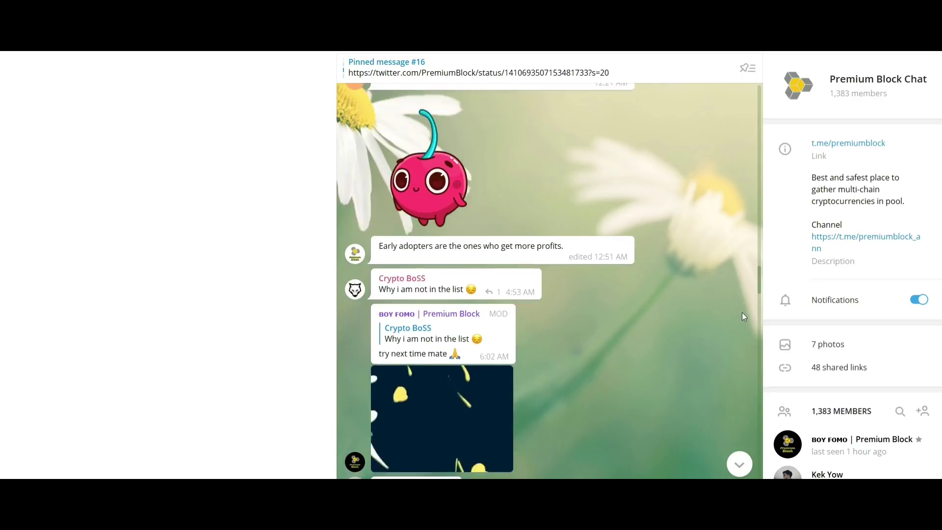
scroll(742, 312, down, 1)
scroll(742, 316, down, 1)
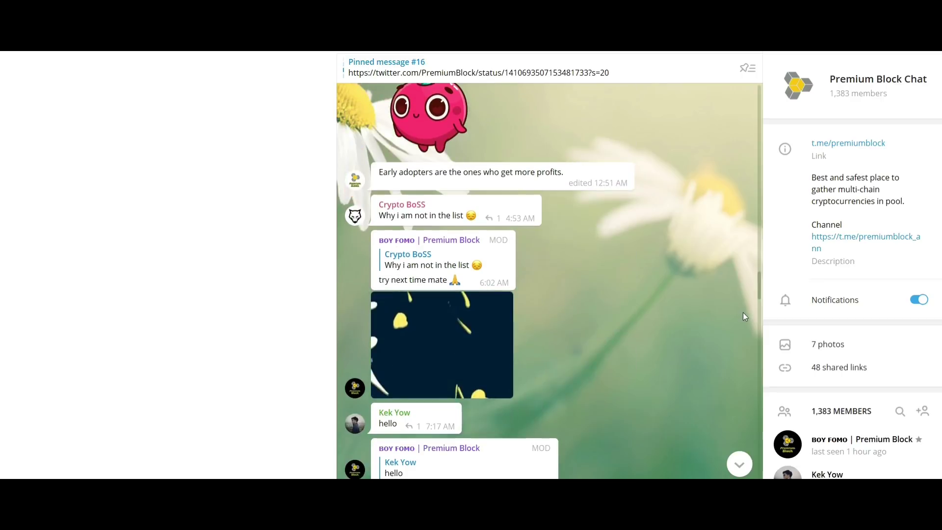
scroll(742, 316, down, 1)
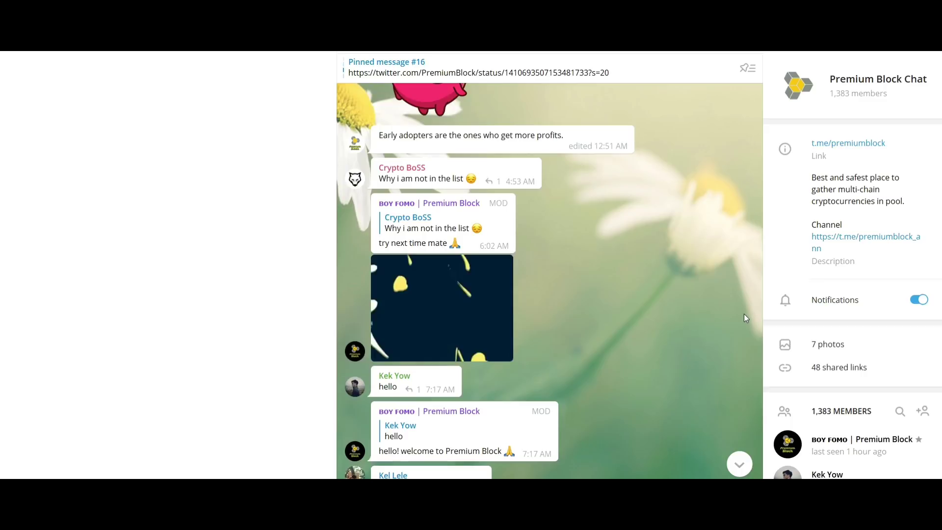
scroll(744, 318, down, 1)
scroll(744, 317, down, 1)
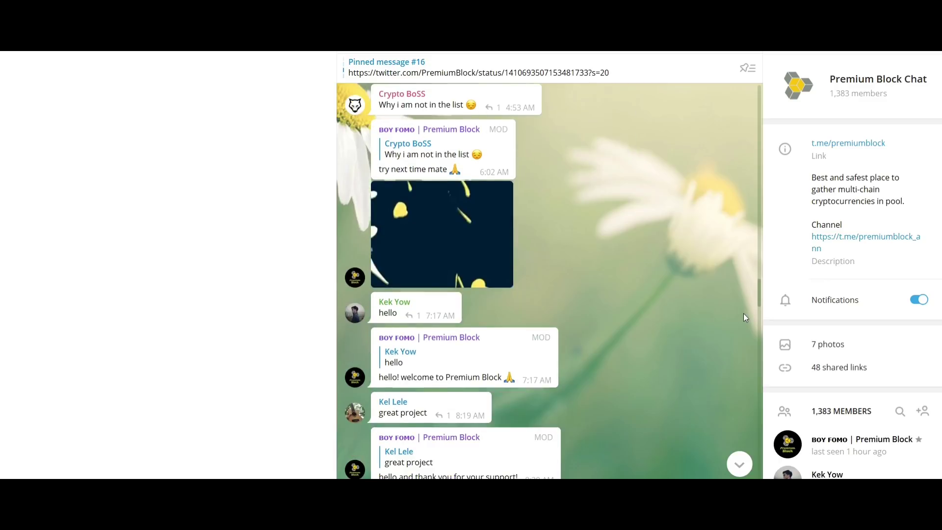
scroll(743, 318, down, 1)
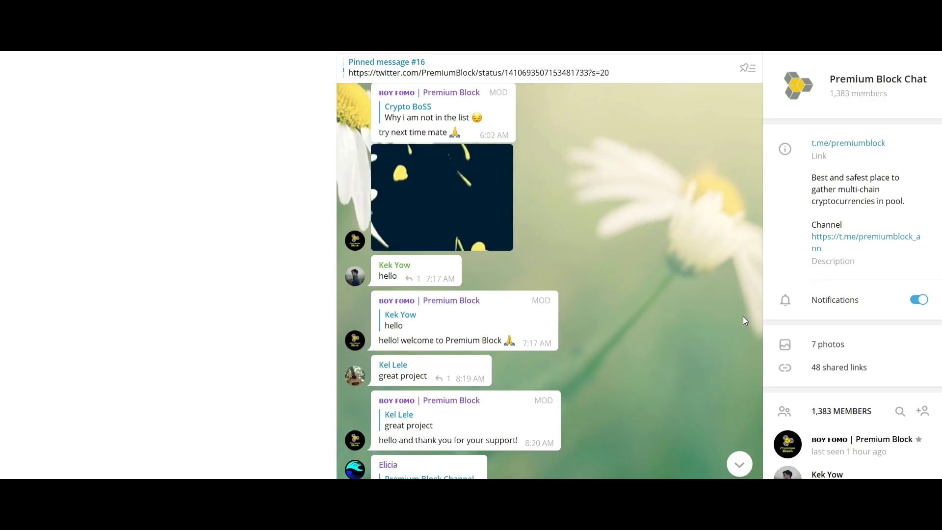
scroll(742, 322, down, 1)
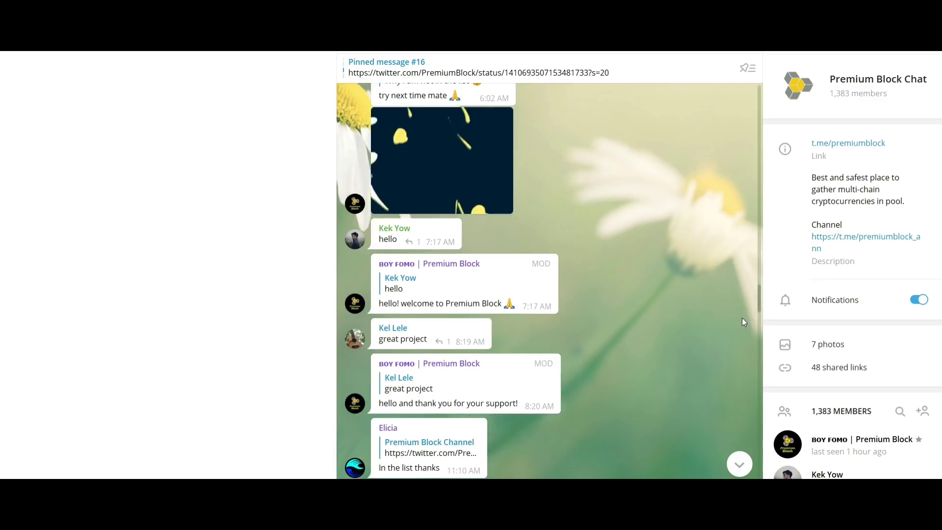
scroll(742, 318, down, 1)
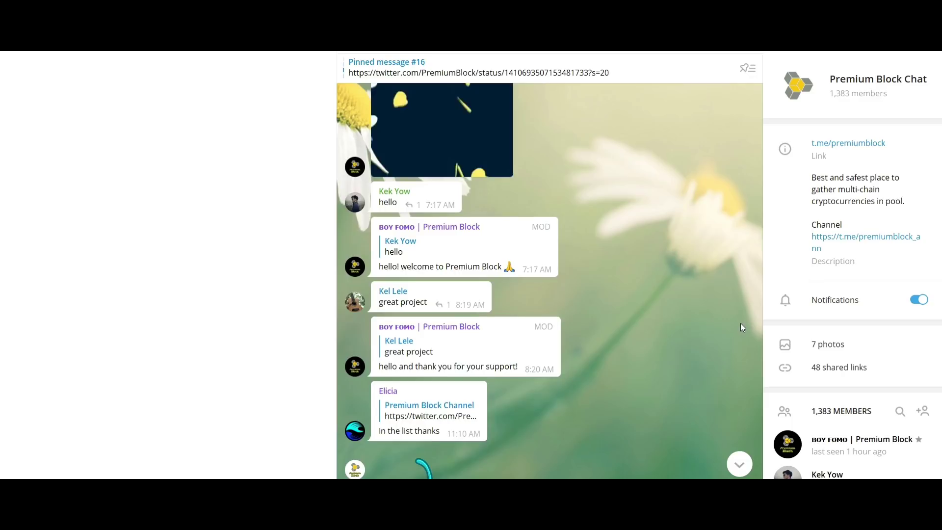
scroll(740, 326, down, 1)
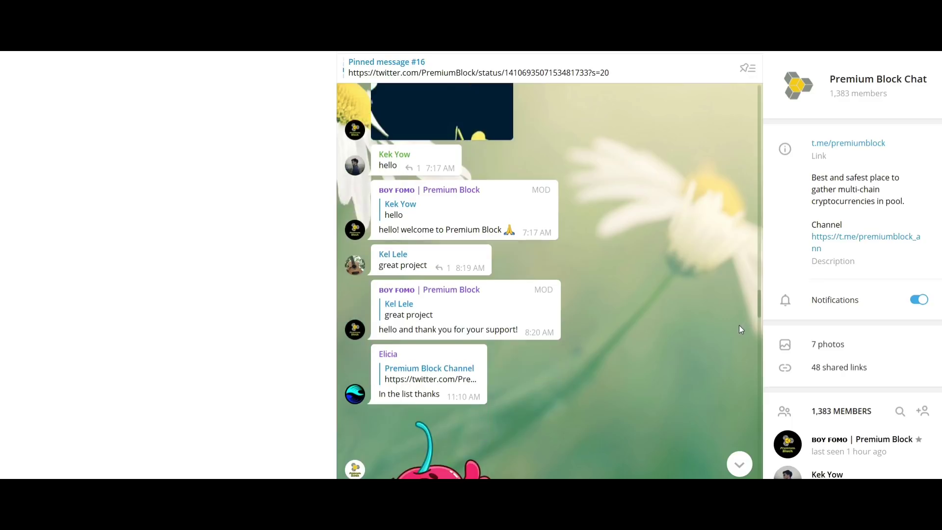
scroll(738, 325, down, 2)
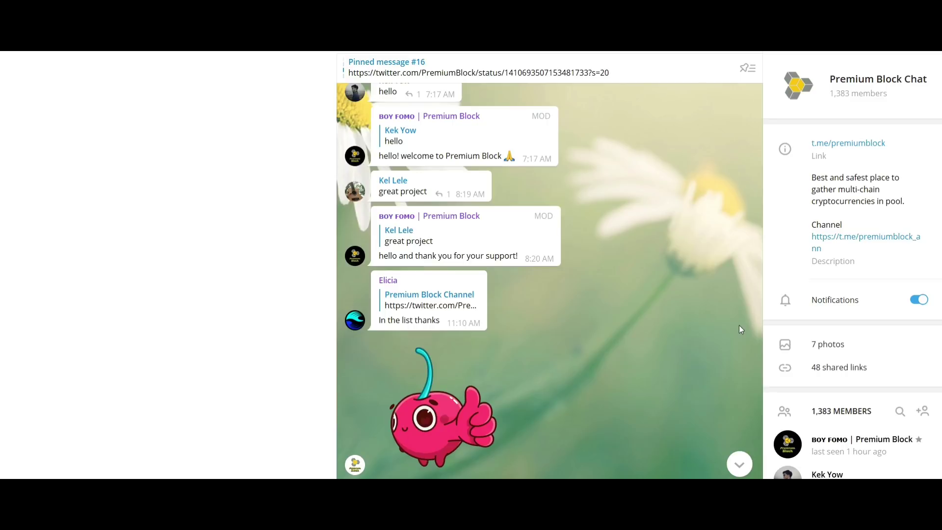
scroll(739, 325, down, 1)
scroll(739, 325, down, 1)
scroll(739, 328, down, 1)
scroll(739, 329, down, 1)
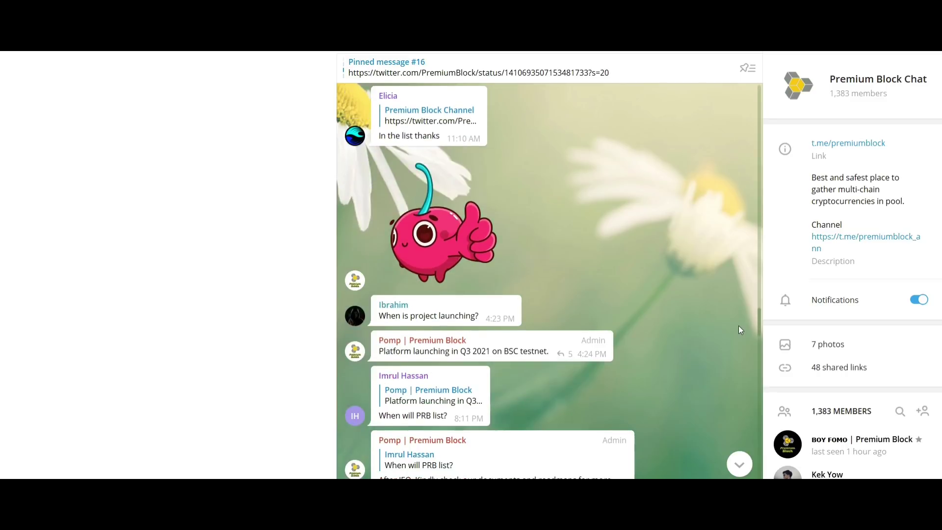
scroll(739, 330, down, 1)
scroll(739, 329, down, 1)
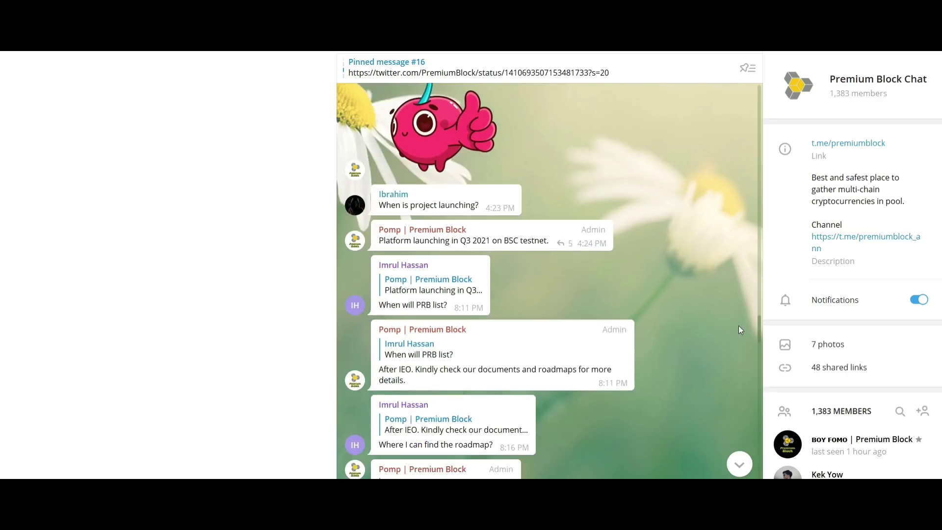
scroll(739, 329, down, 1)
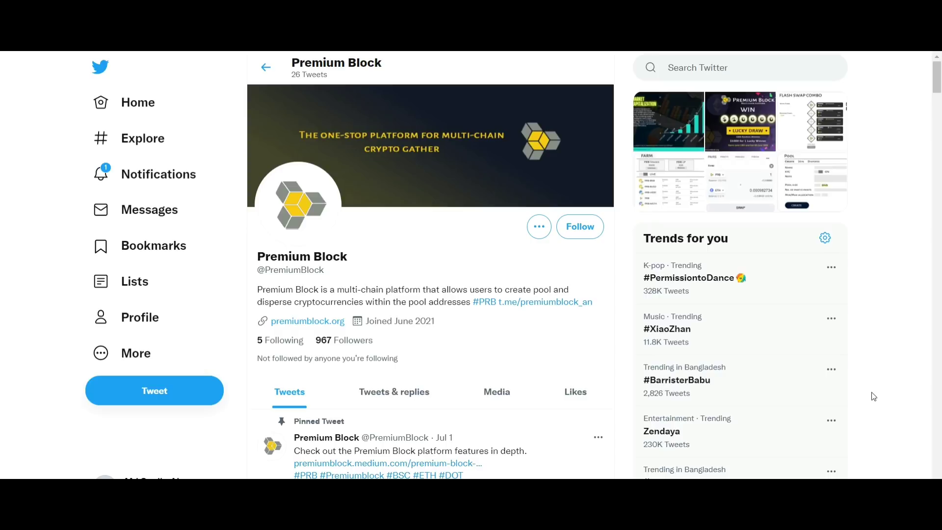
scroll(788, 417, down, 5)
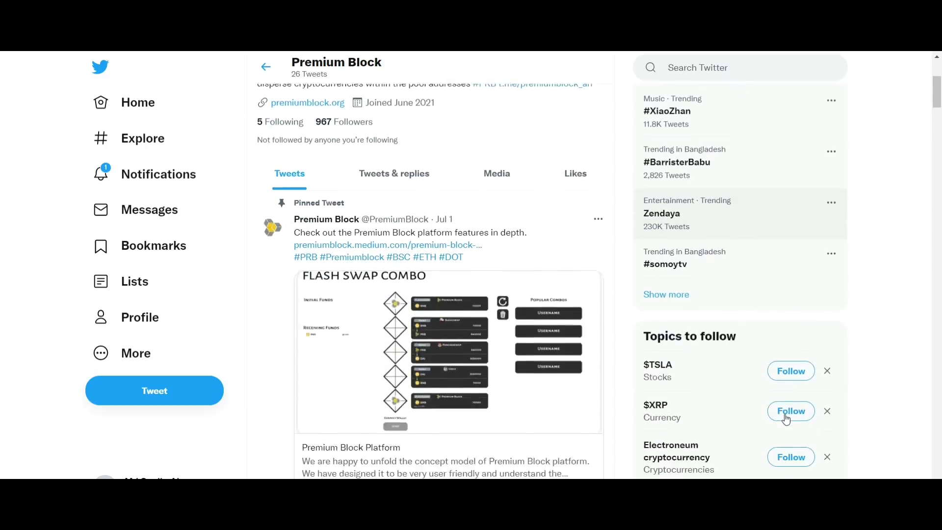
scroll(794, 424, down, 2)
scroll(710, 416, down, 2)
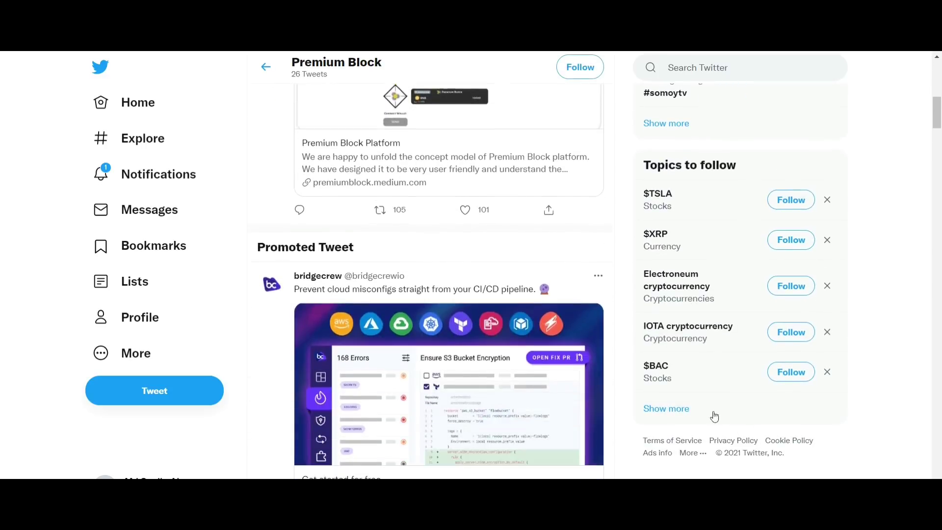
scroll(591, 406, down, 2)
scroll(606, 410, down, 1)
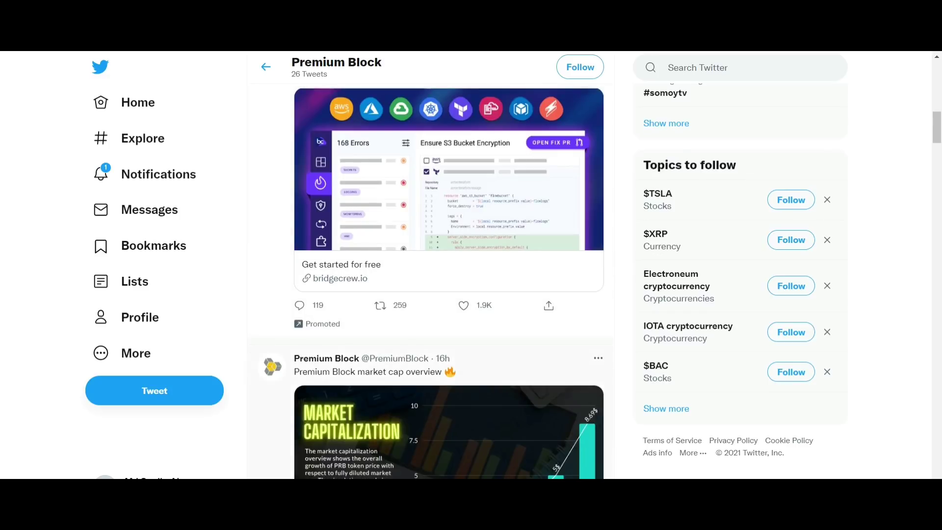
Step: Bring up link options on the market-cap image in Premium Block's timeline, then dismiss them
right_click(349, 434)
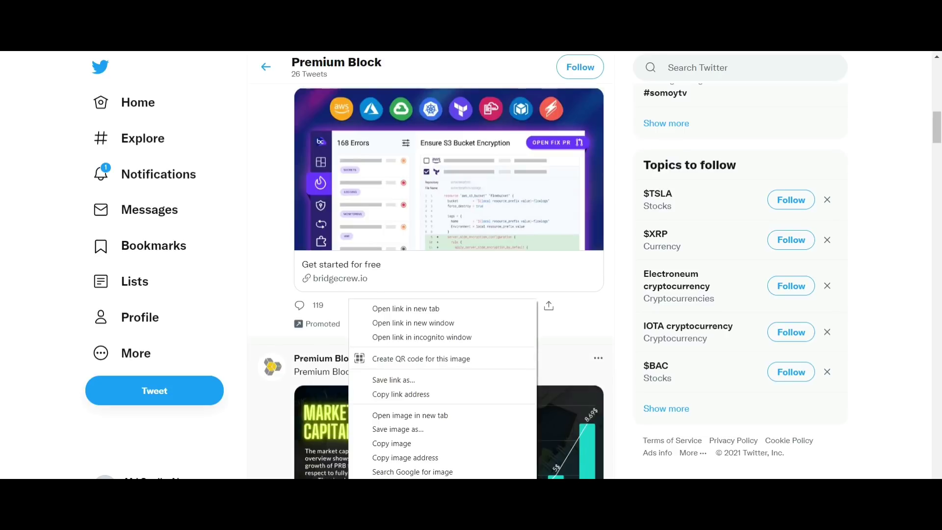
key(Escape)
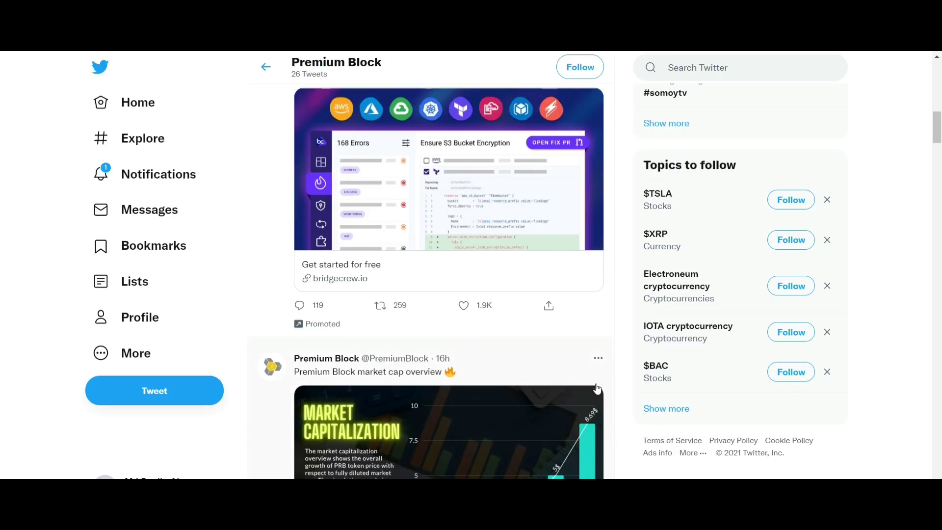
scroll(597, 393, down, 3)
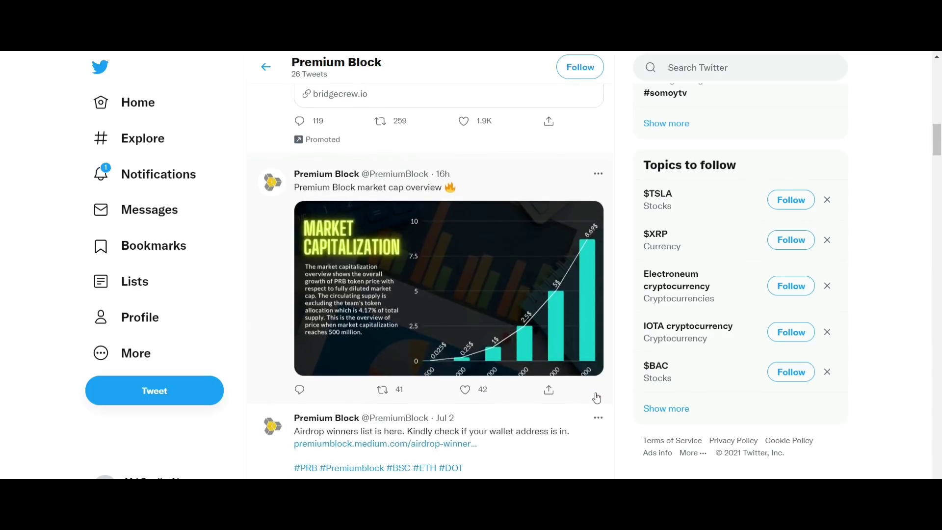
scroll(593, 395, down, 1)
scroll(594, 395, down, 1)
scroll(593, 397, down, 1)
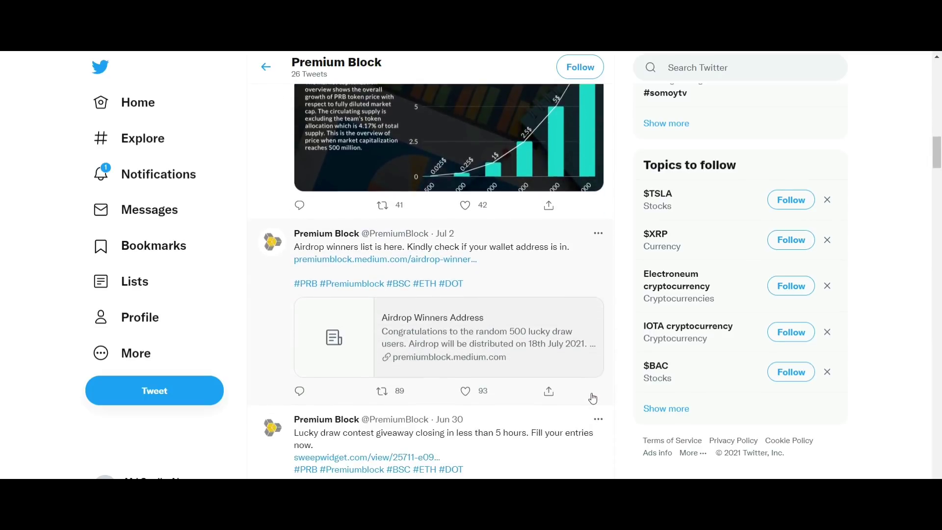
scroll(593, 402, down, 1)
scroll(594, 402, down, 1)
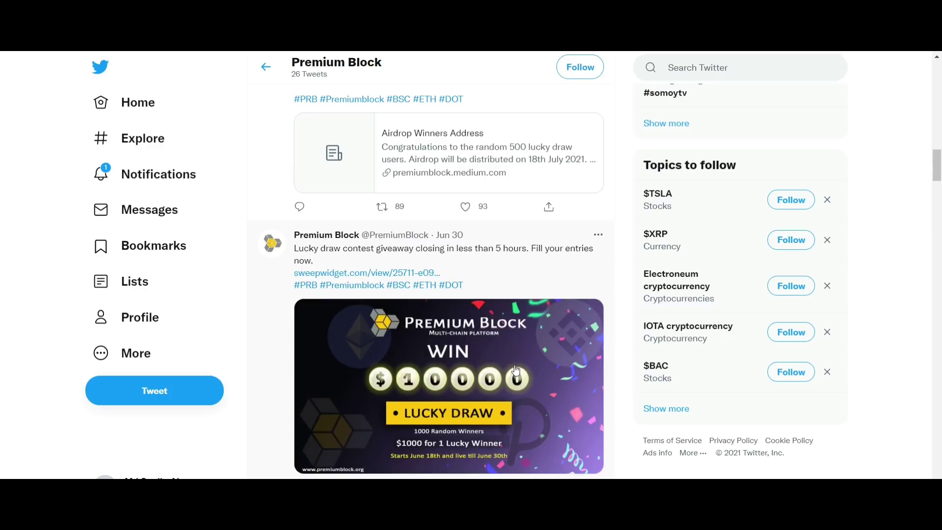
scroll(515, 370, down, 5)
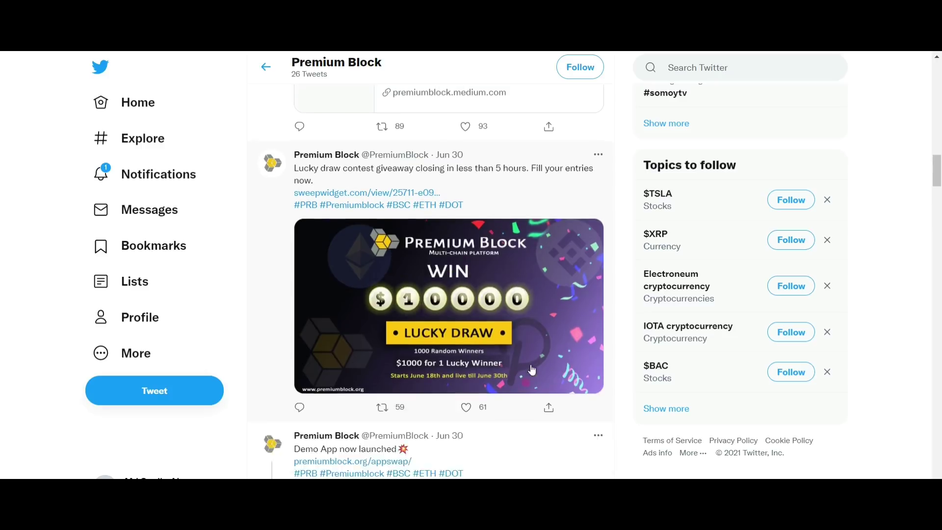
scroll(550, 368, down, 3)
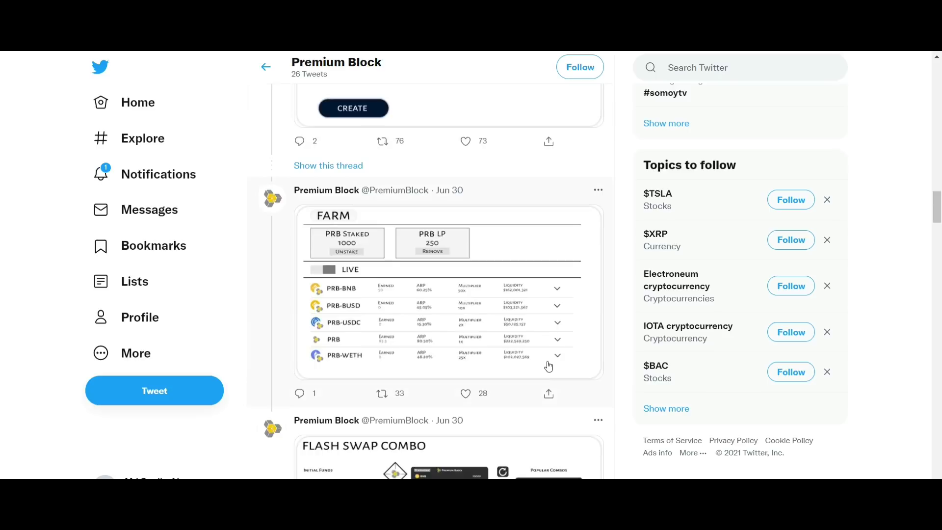
scroll(550, 369, down, 3)
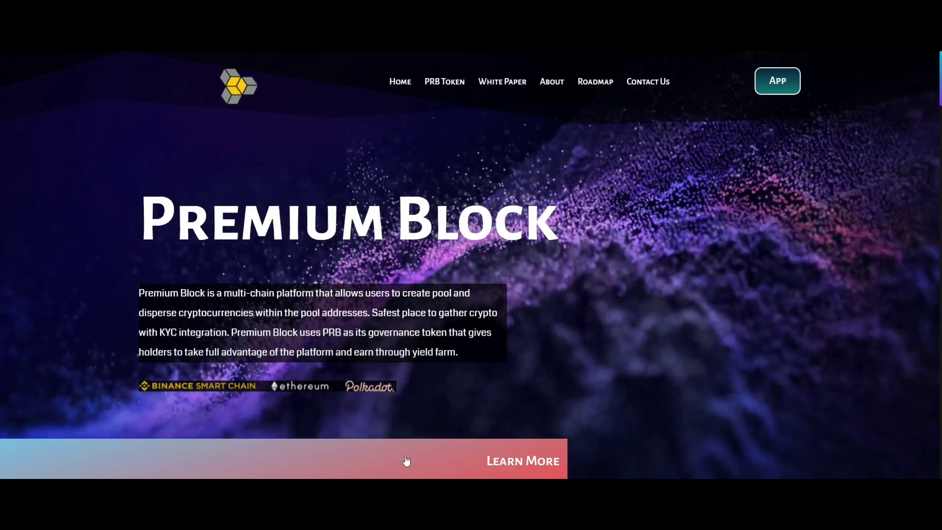
scroll(536, 370, down, 1)
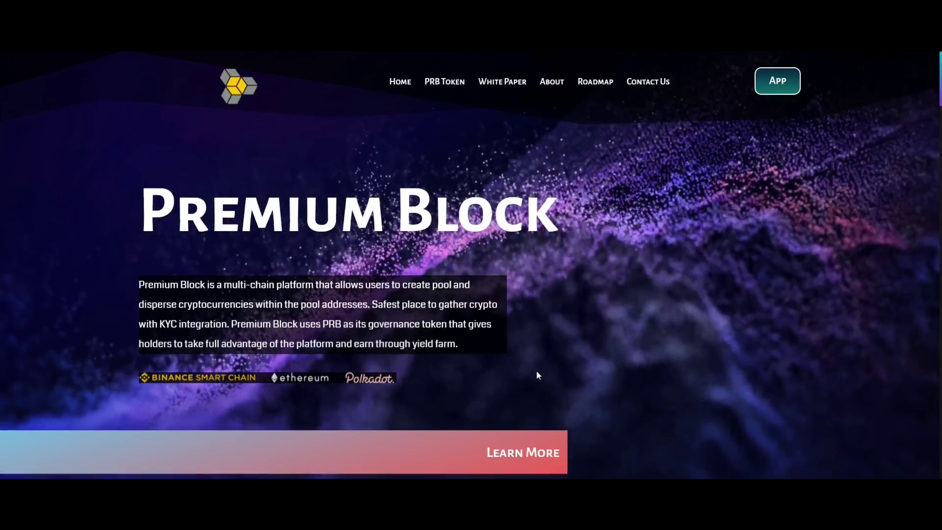
scroll(536, 370, down, 2)
scroll(536, 370, down, 2)
scroll(536, 371, down, 2)
scroll(536, 375, down, 3)
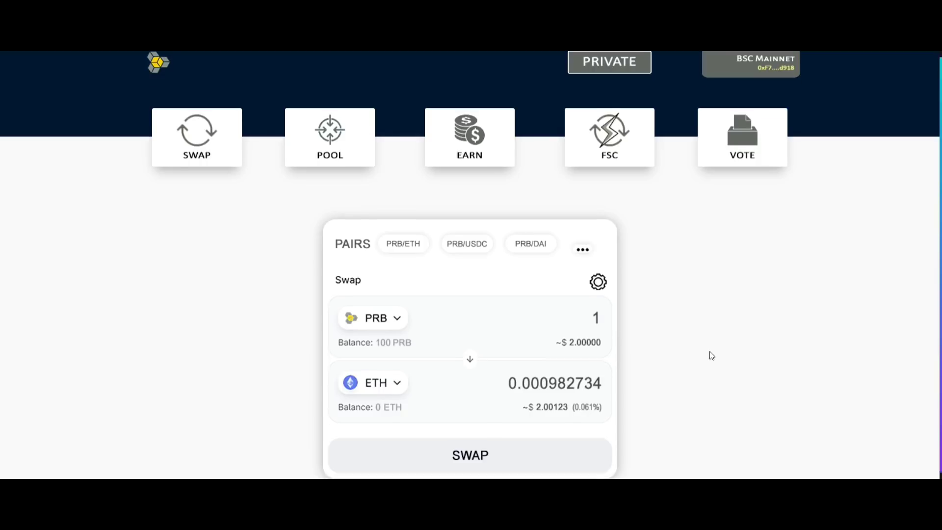
scroll(711, 355, down, 1)
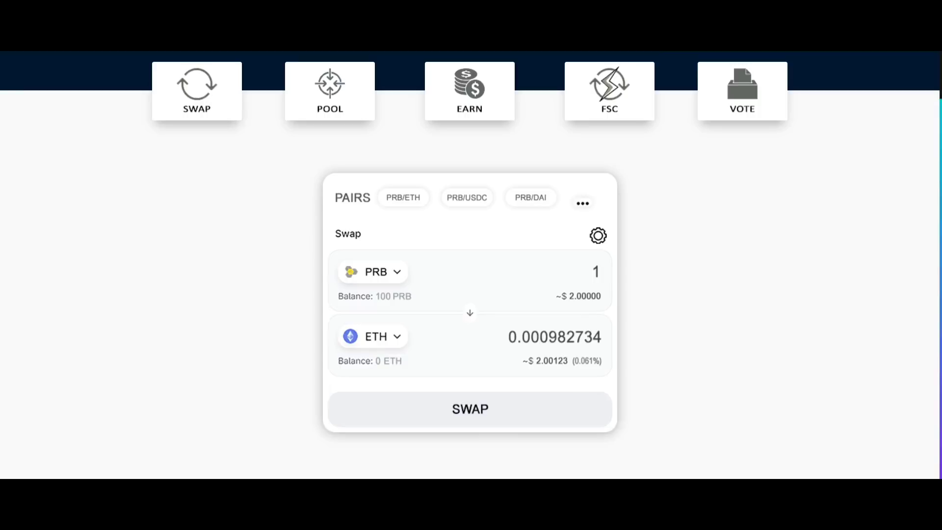